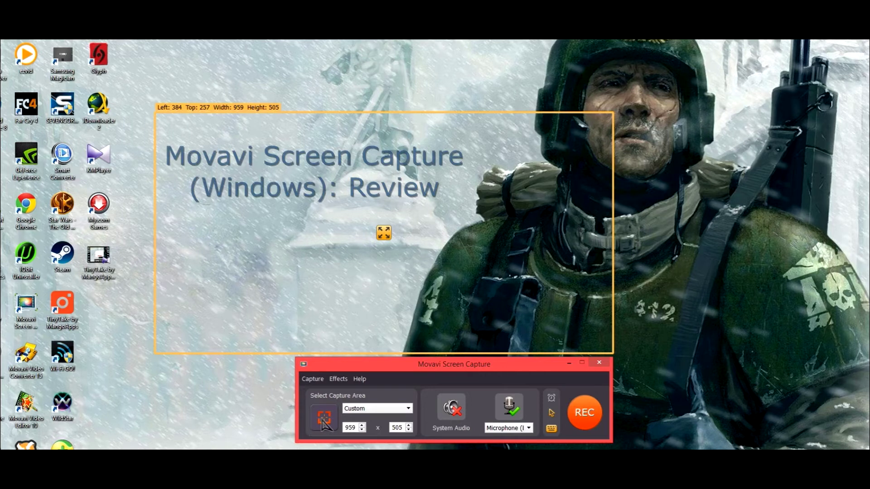
Step: Draw a new 446 x 310 capture area over the snowy statue on the desktop
{"action": "left_click", "coordinate": [325, 419]}
{"action": "left_click_drag", "start_coordinate": [234, 164], "coordinate": [448, 313]}
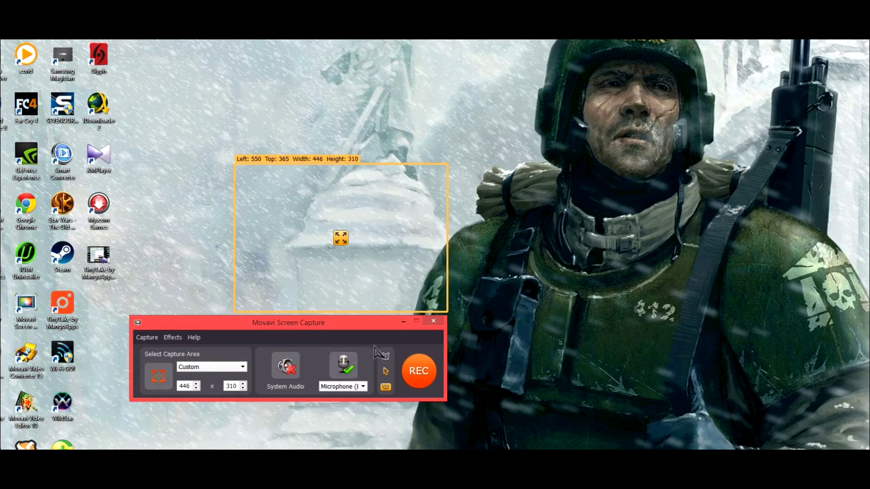
{"action": "left_click", "coordinate": [385, 357]}
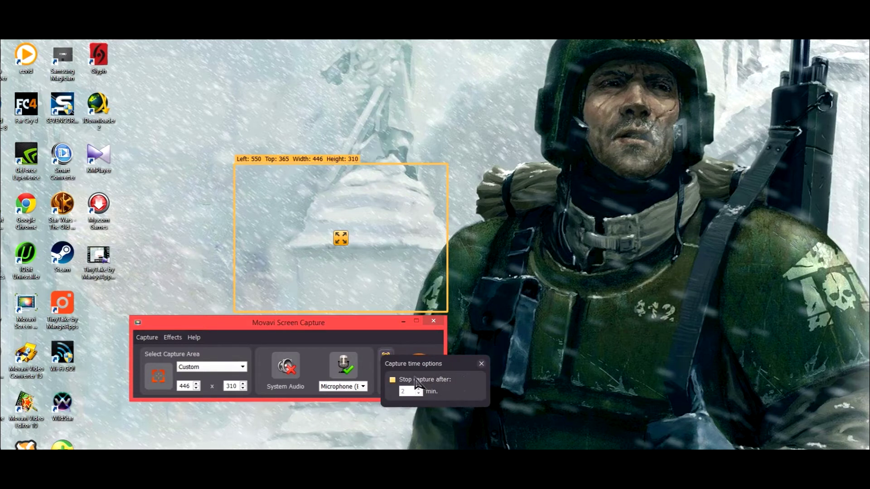
{"action": "left_click", "coordinate": [482, 364]}
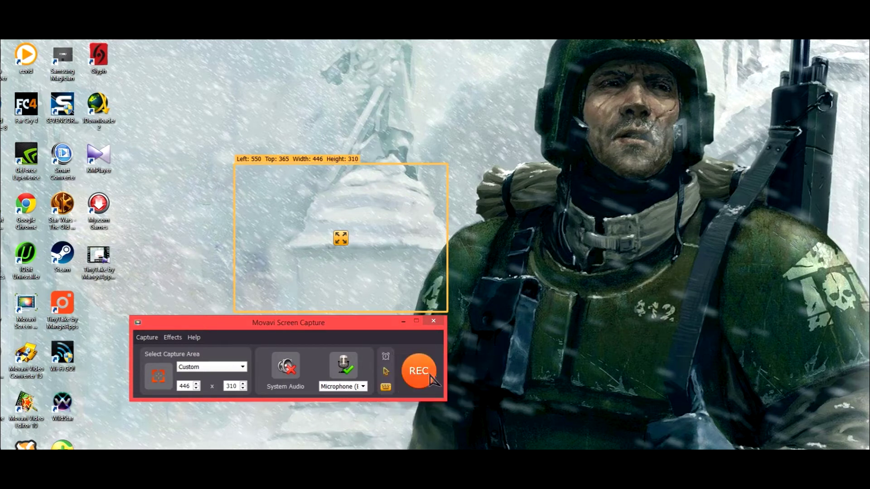
{"action": "left_click", "coordinate": [386, 371]}
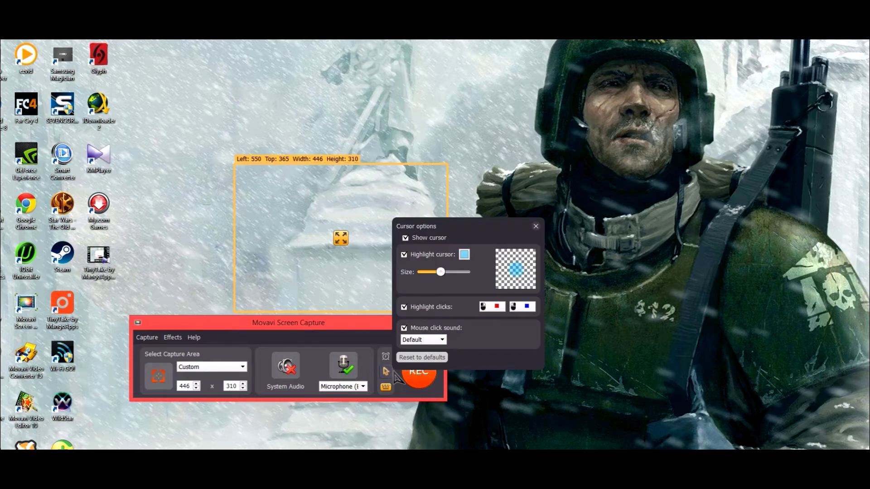
{"action": "left_click", "coordinate": [384, 385]}
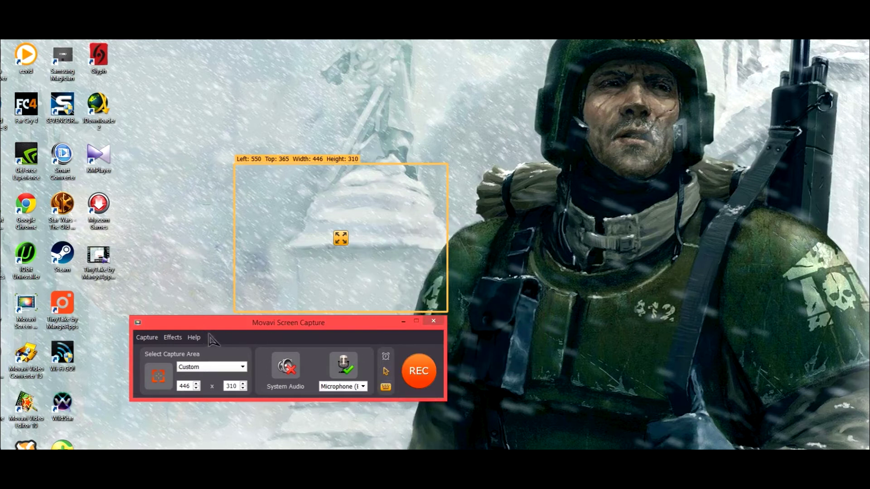
{"action": "left_click", "coordinate": [173, 338]}
{"action": "left_click", "coordinate": [174, 337]}
Step: Open Capture > Preferences, keep English as the interface language, and show the Files folder settings
{"action": "left_click", "coordinate": [149, 338]}
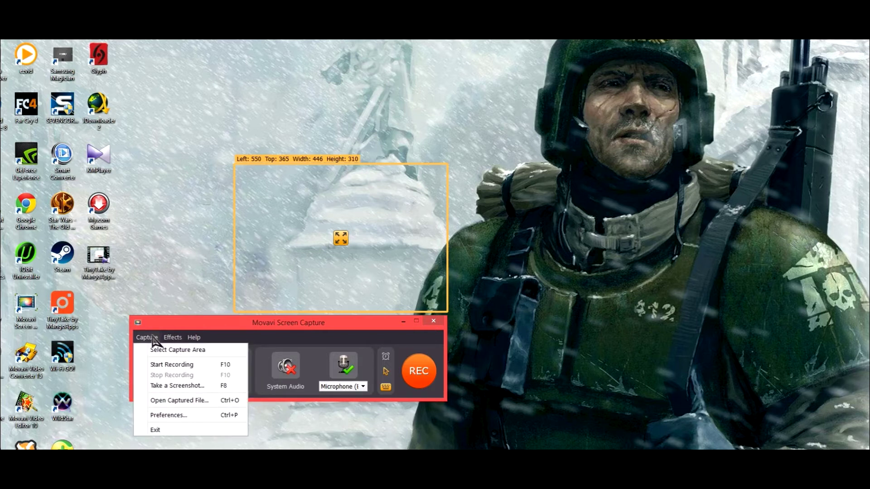
{"action": "left_click", "coordinate": [195, 416]}
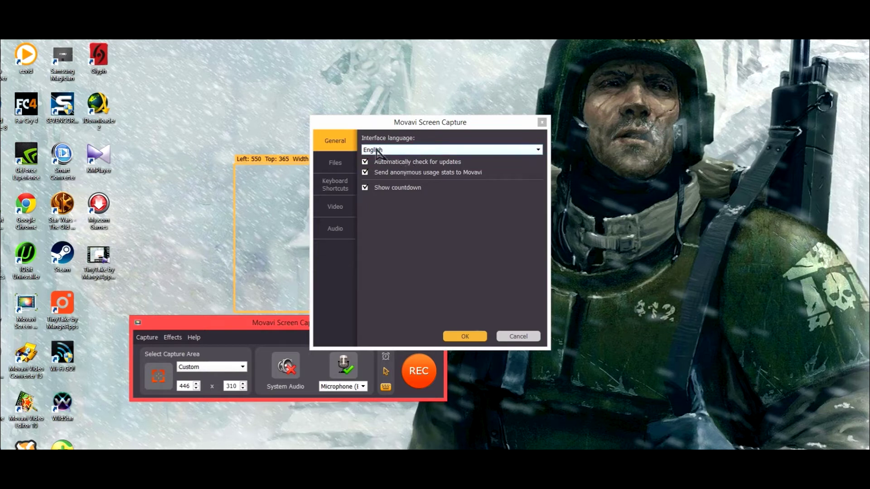
{"action": "left_click", "coordinate": [424, 150]}
{"action": "left_click", "coordinate": [424, 150]}
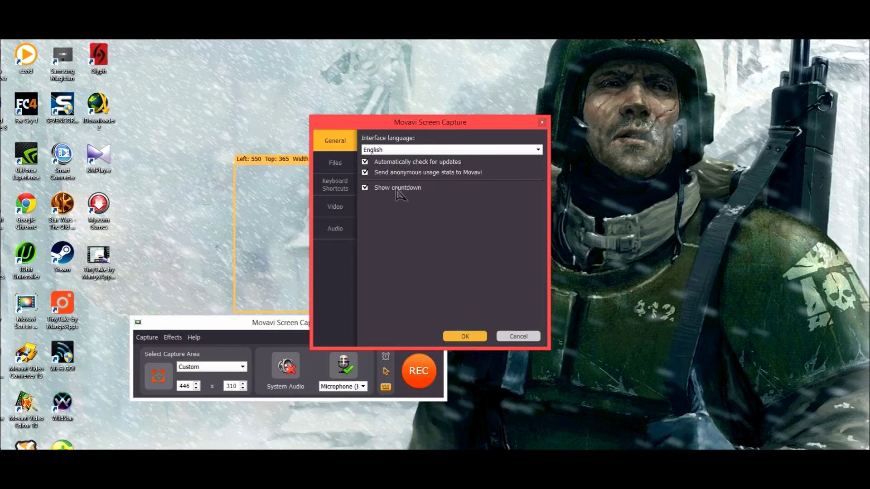
{"action": "left_click", "coordinate": [332, 171]}
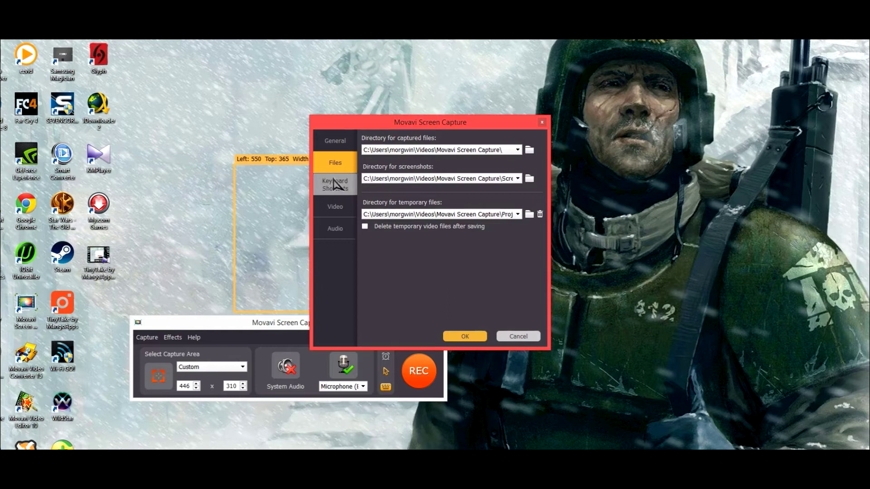
Step: Review the Keyboard Shortcuts page, then the Video settings (H.264, 30 fps, Full Size)
{"action": "left_click", "coordinate": [335, 184]}
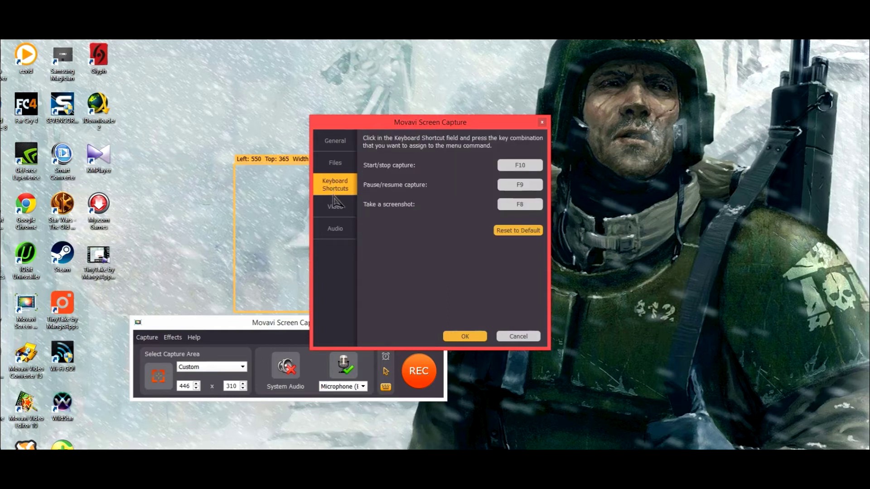
{"action": "left_click", "coordinate": [334, 213]}
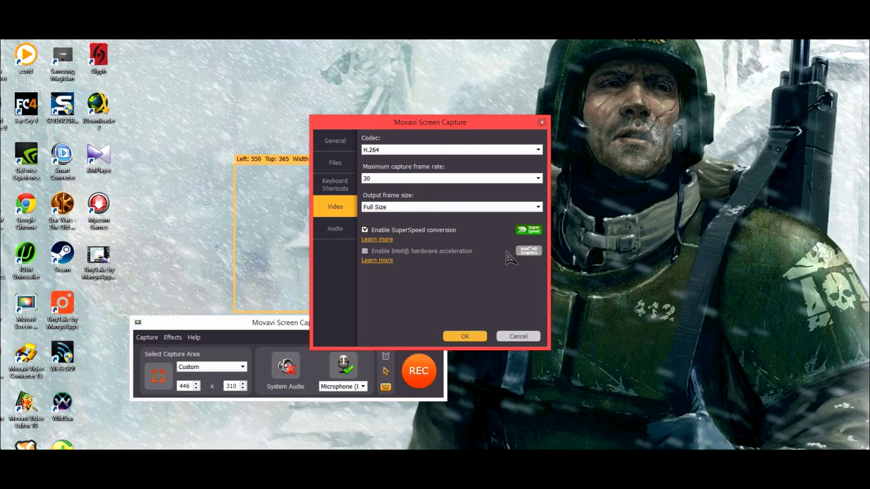
Step: On the Audio page, keep audio quality at 44.1 kHz, mono, 16-bit
{"action": "left_click", "coordinate": [342, 231]}
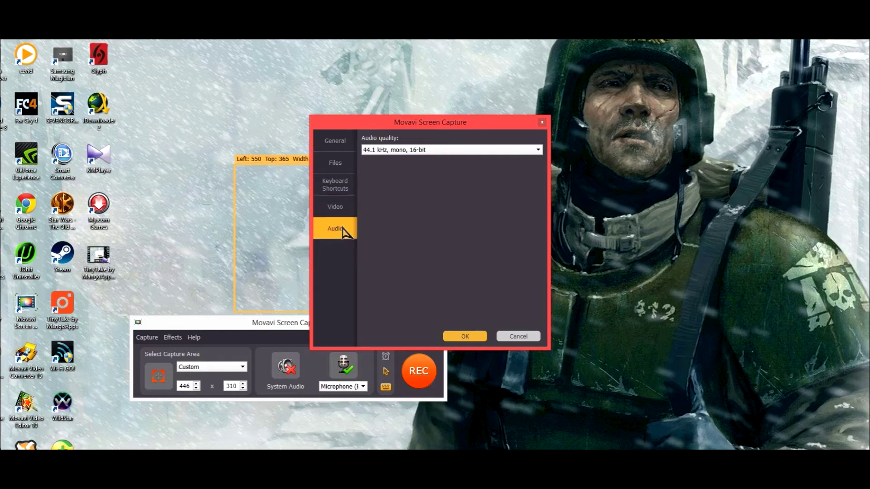
{"action": "left_click", "coordinate": [407, 151]}
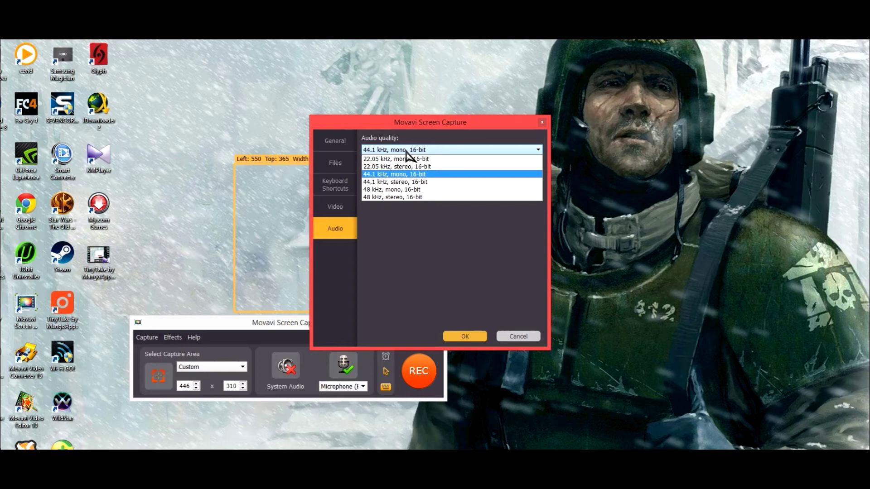
{"action": "left_click", "coordinate": [406, 151]}
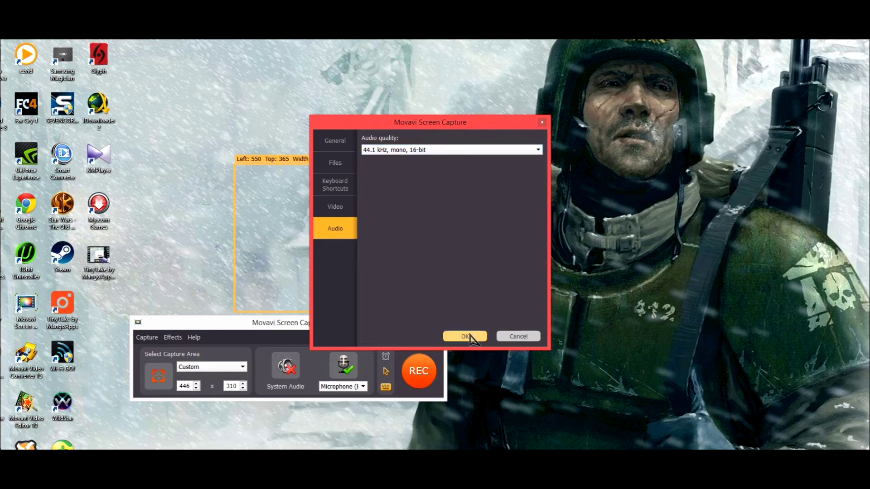
Step: Apply the preferences and keep the Custom capture area size
{"action": "left_click", "coordinate": [466, 336]}
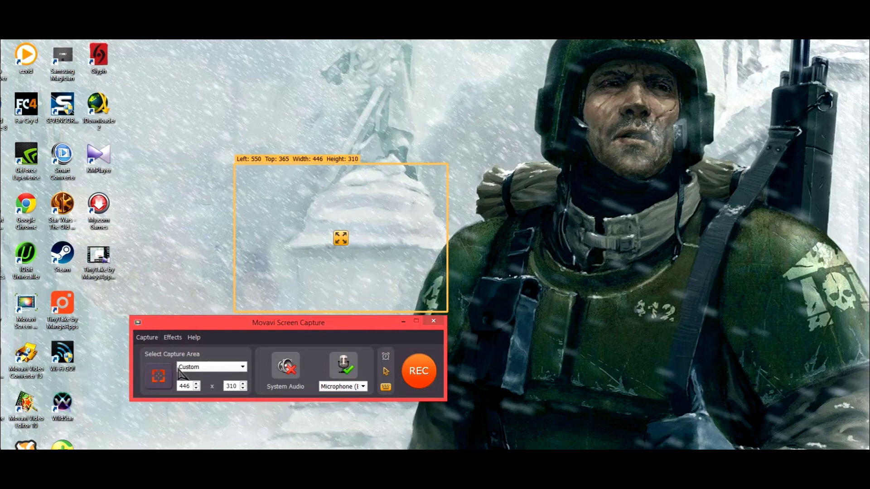
{"action": "left_click", "coordinate": [198, 367]}
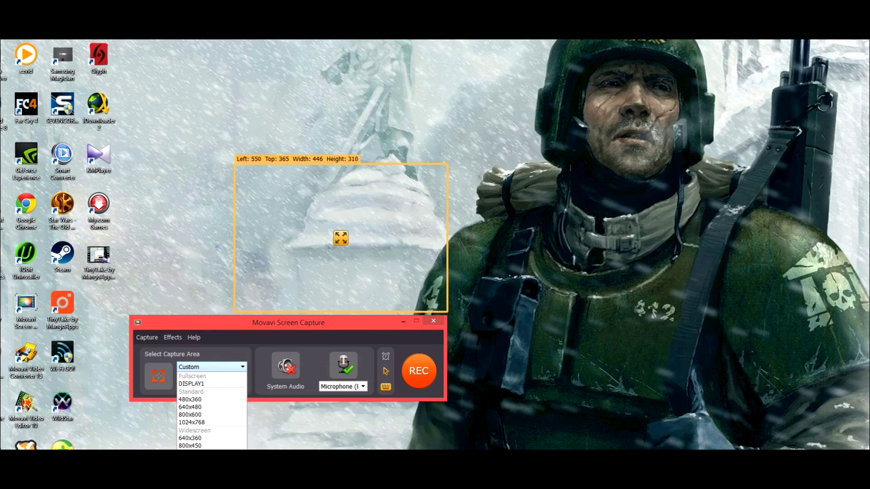
{"action": "left_click", "coordinate": [229, 354]}
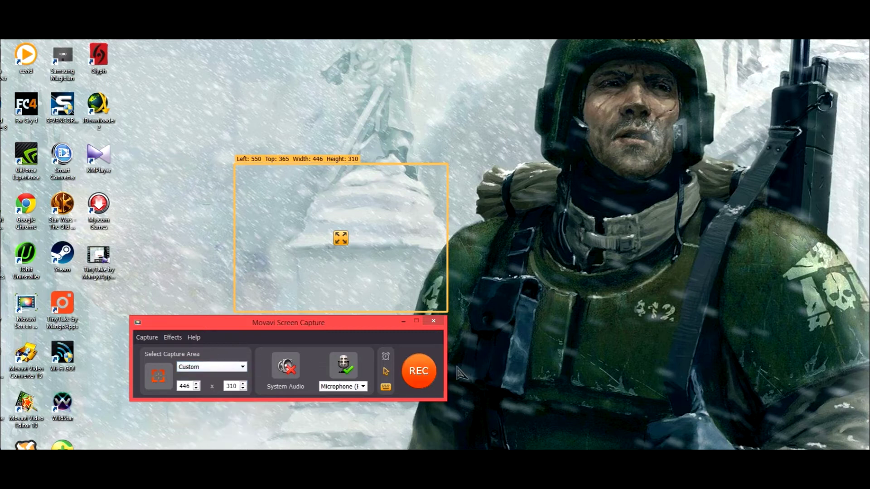
Step: Record the 446 x 310 area while clicking and right-clicking on the desktop
{"action": "left_click", "coordinate": [419, 371]}
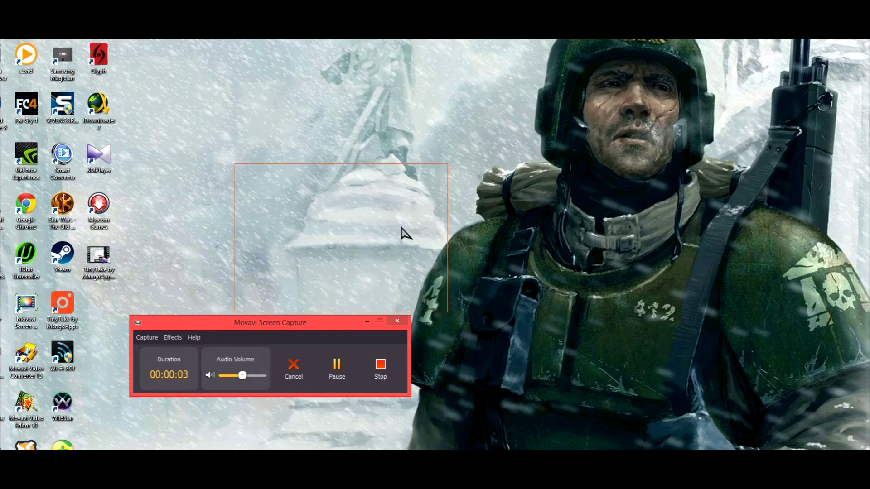
{"action": "left_click", "coordinate": [315, 216]}
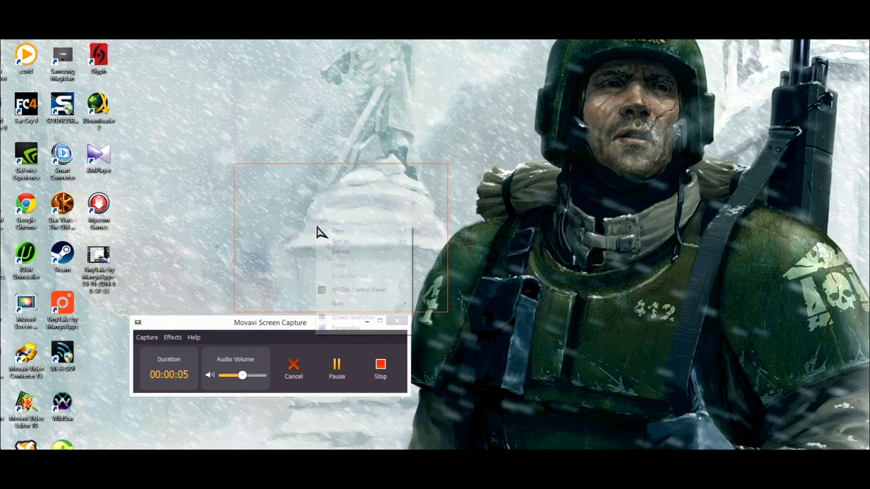
{"action": "right_click", "coordinate": [316, 226]}
{"action": "left_click", "coordinate": [350, 198]}
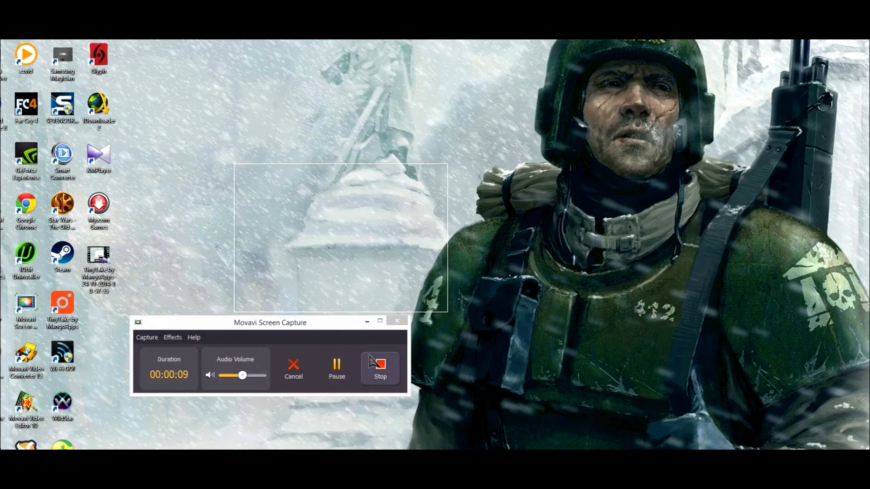
Step: Stop the recording and play back the 11-second ScreenCaptureProject11 clip
{"action": "left_click", "coordinate": [381, 368]}
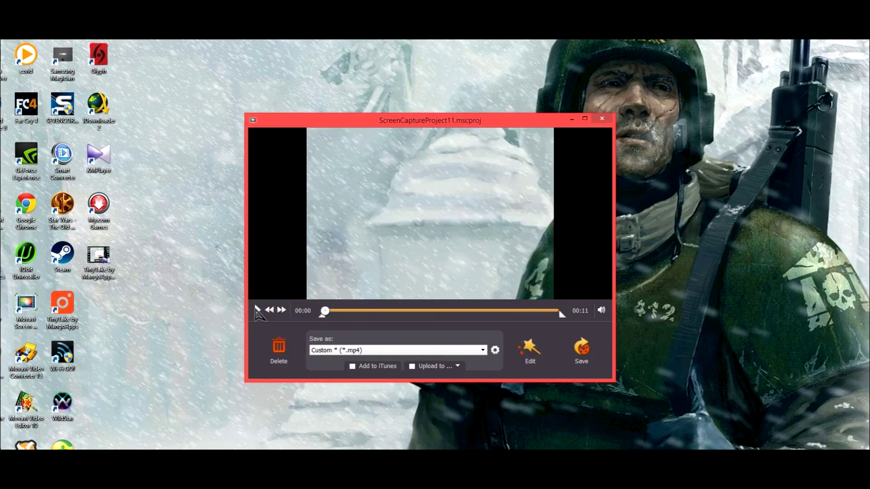
{"action": "left_click", "coordinate": [257, 311]}
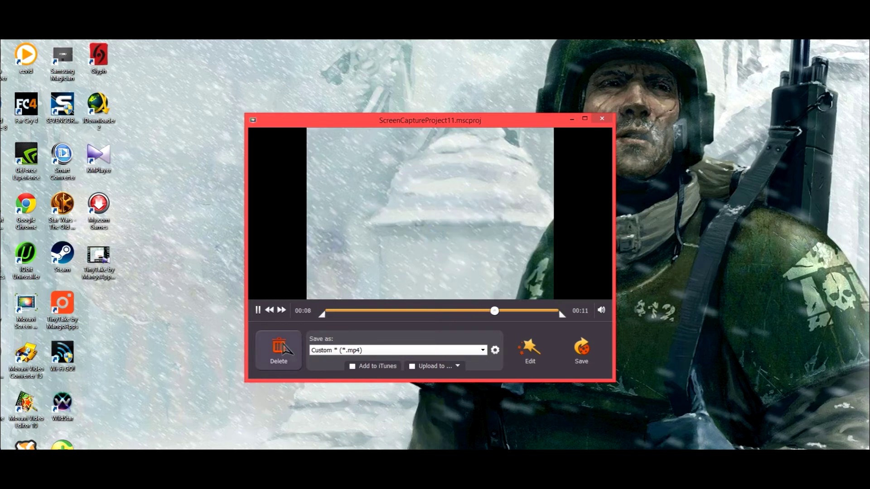
Step: Set the save format to MP4 (*.mp4) and review the Upload to destinations
{"action": "left_click", "coordinate": [347, 351]}
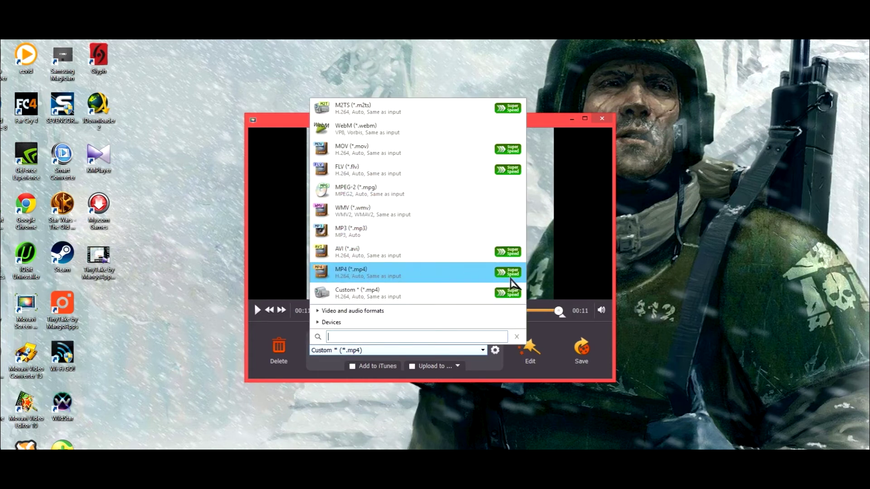
{"action": "left_click", "coordinate": [467, 277]}
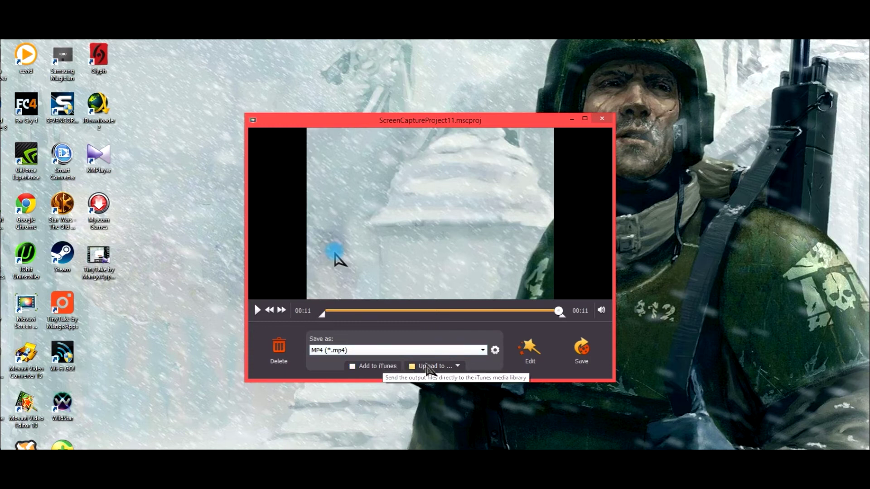
{"action": "left_click", "coordinate": [459, 367]}
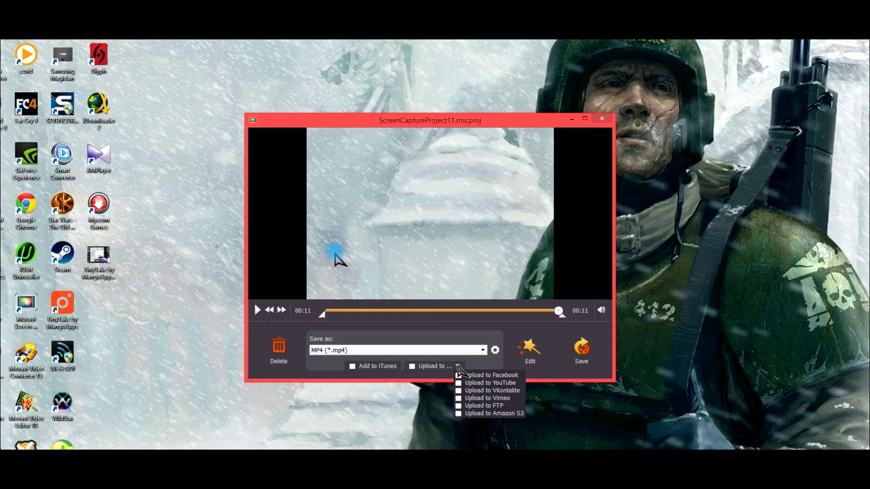
{"action": "left_click", "coordinate": [455, 333]}
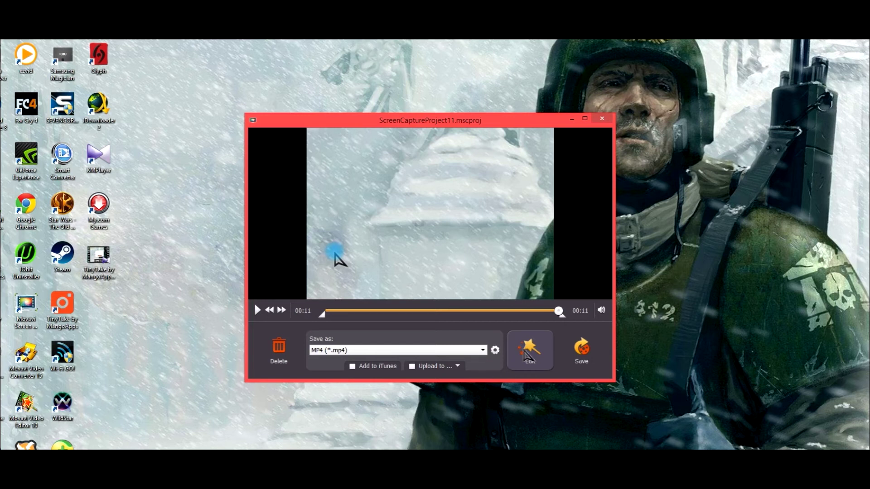
Step: Save the MP4, view ScreenCaptureProject11 in the Movavi Screen Capture folder, then close it
{"action": "left_click", "coordinate": [580, 340]}
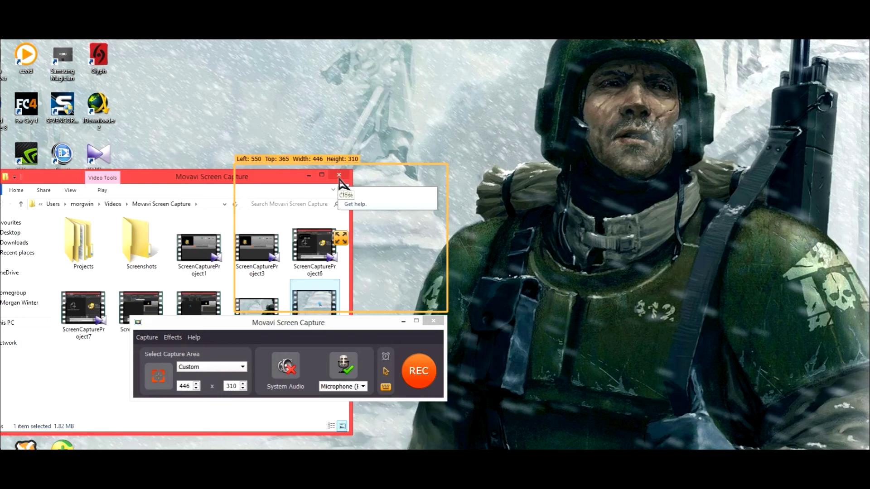
{"action": "left_click_drag", "start_coordinate": [210, 180], "coordinate": [439, 101]}
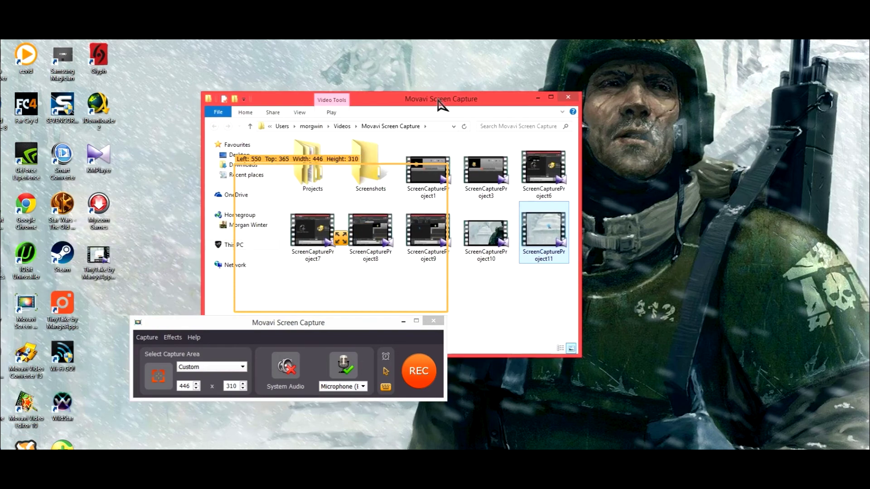
{"action": "left_click", "coordinate": [568, 97]}
{"action": "left_click_drag", "start_coordinate": [278, 320], "coordinate": [355, 326]}
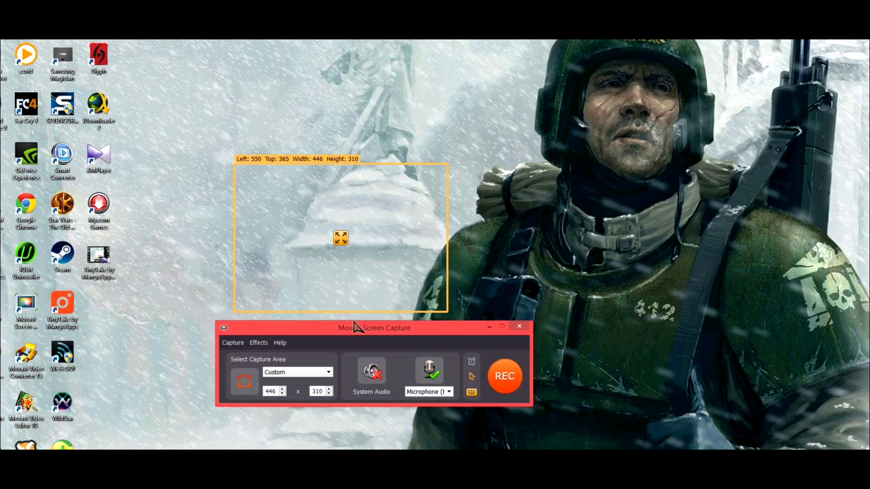